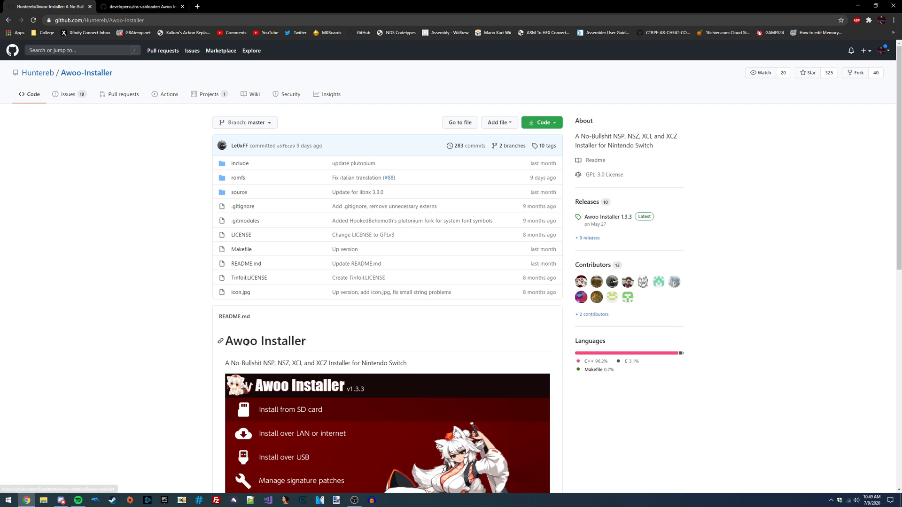
# Step: Download Awoo-Installer.zip from the Awoo Installer 1.3.3 release of the Huntereb/Awoo-Installer repository on GitHub
pyautogui.click(137, 8)
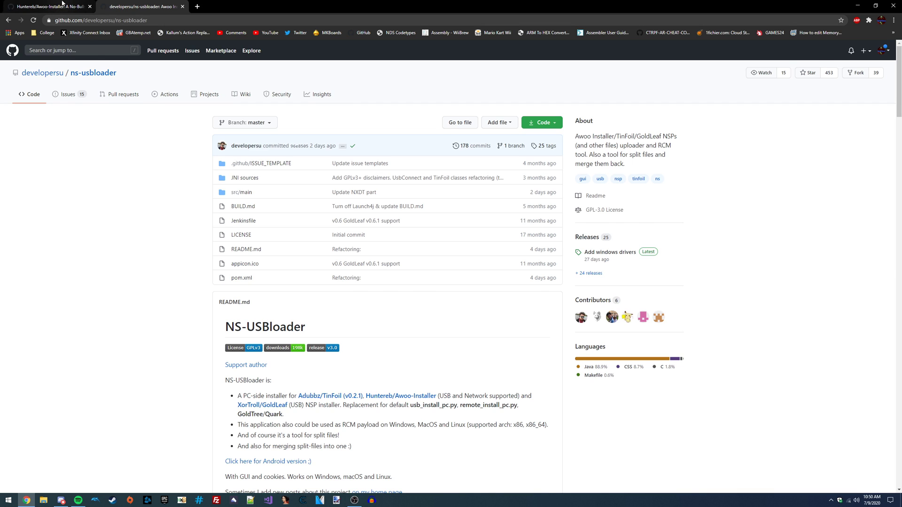
pyautogui.click(62, 3)
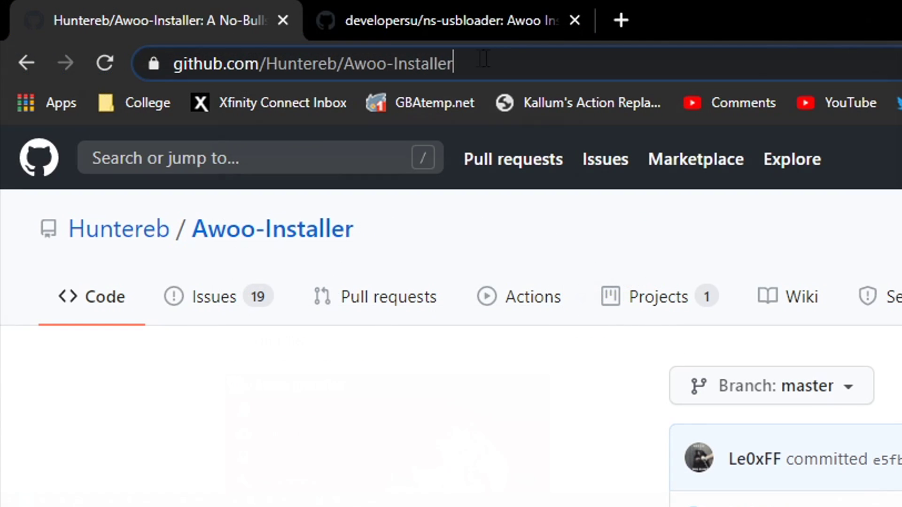
pyautogui.moveTo(145, 20); pyautogui.dragTo(84, 14)
pyautogui.moveTo(265, 44); pyautogui.dragTo(159, 43)
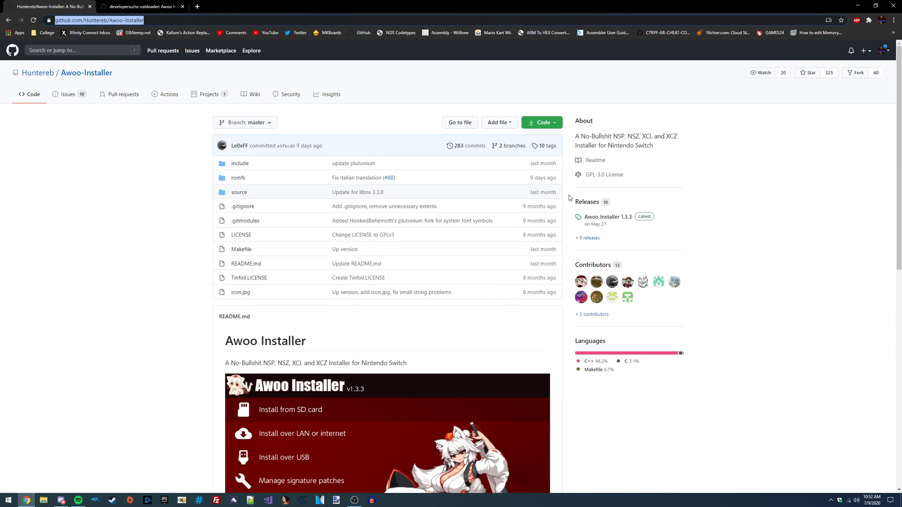
pyautogui.click(580, 202)
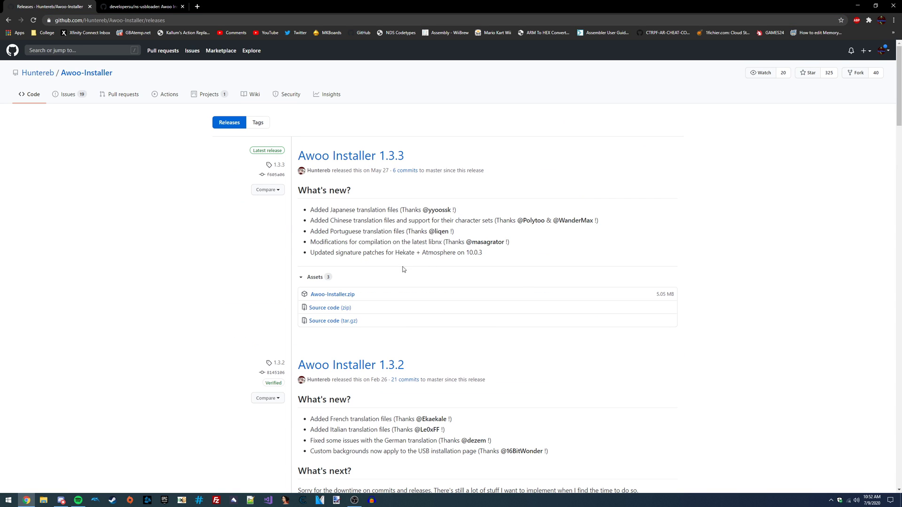
pyautogui.click(342, 295)
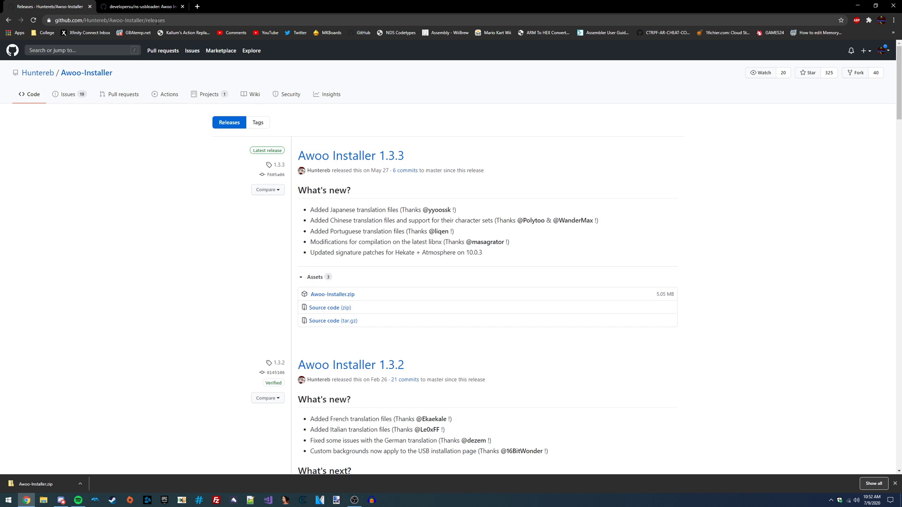
# Step: Find the Windows instructions in the ns-usbloader repository's readme, follow the Java JRE link and download the Java installer for Windows
pyautogui.click(140, 3)
pyautogui.click(172, 20)
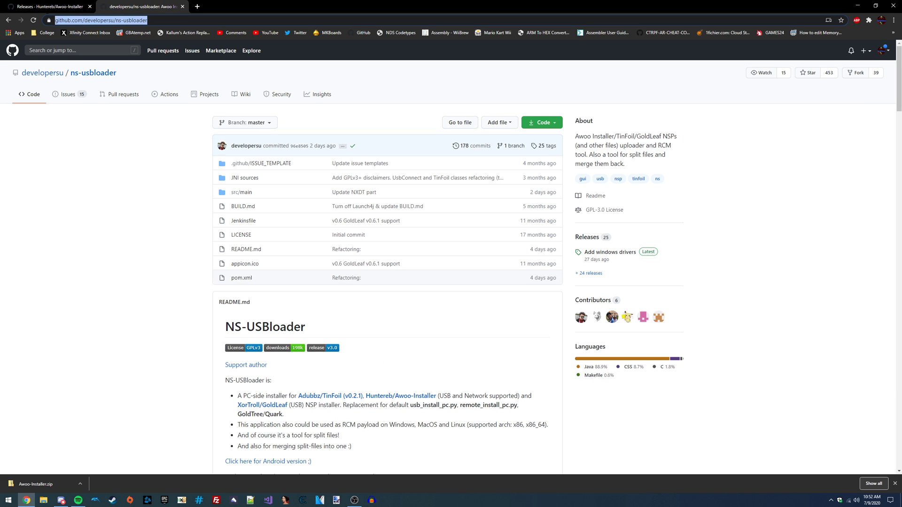
pyautogui.click(54, 186)
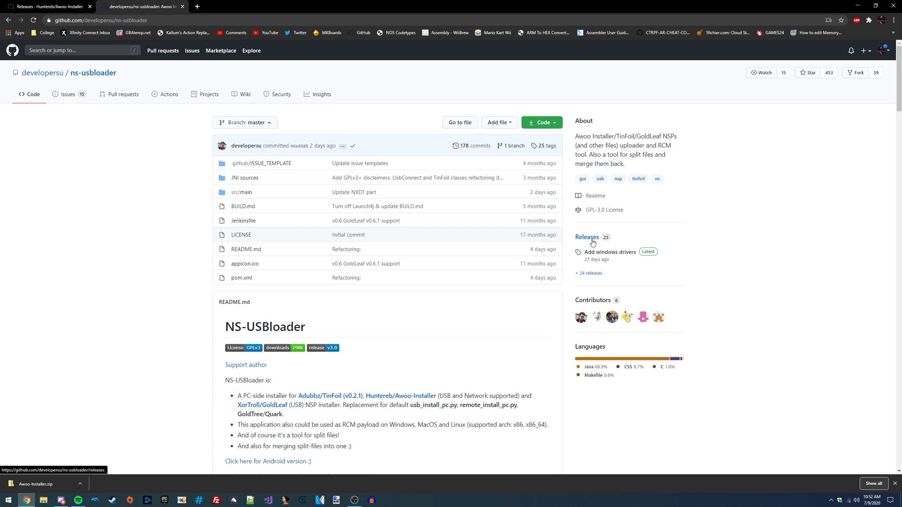
pyautogui.moveTo(901, 93); pyautogui.dragTo(761, 306)
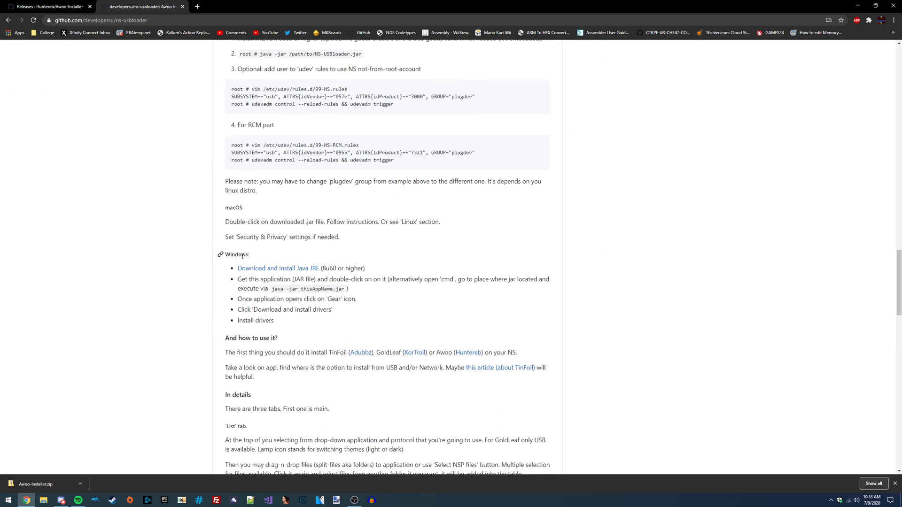
pyautogui.moveTo(324, 269); pyautogui.dragTo(337, 269)
pyautogui.click(331, 270)
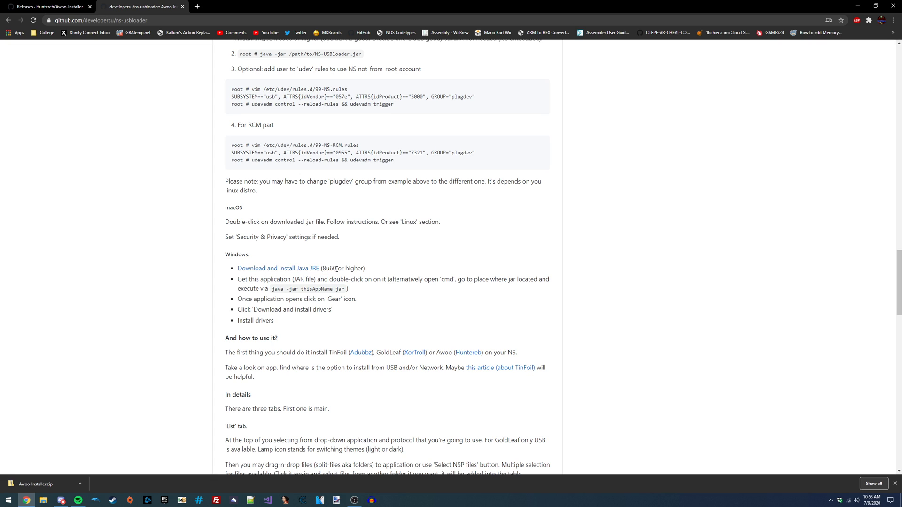
pyautogui.click(311, 269)
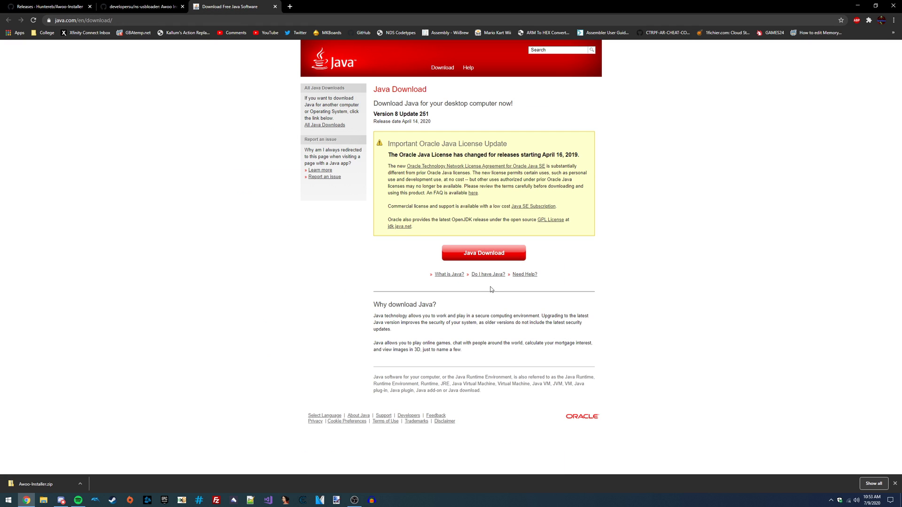
pyautogui.click(493, 255)
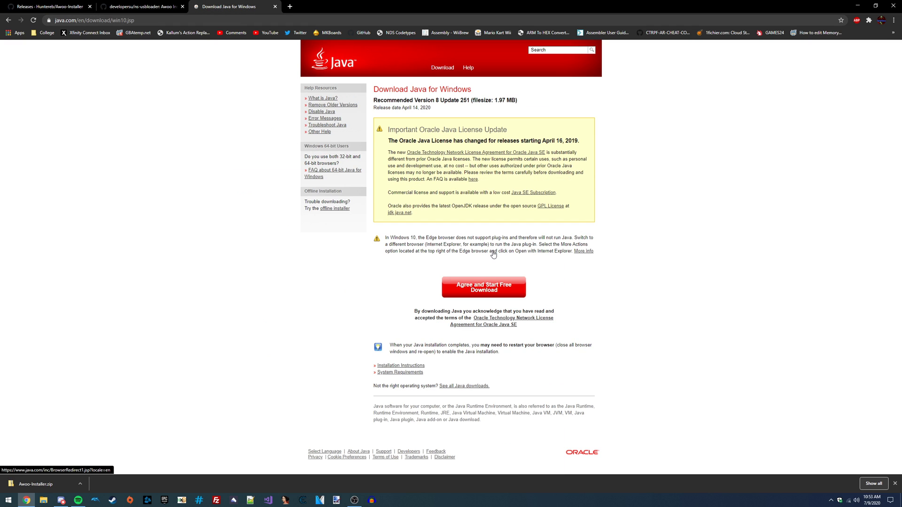
pyautogui.click(464, 295)
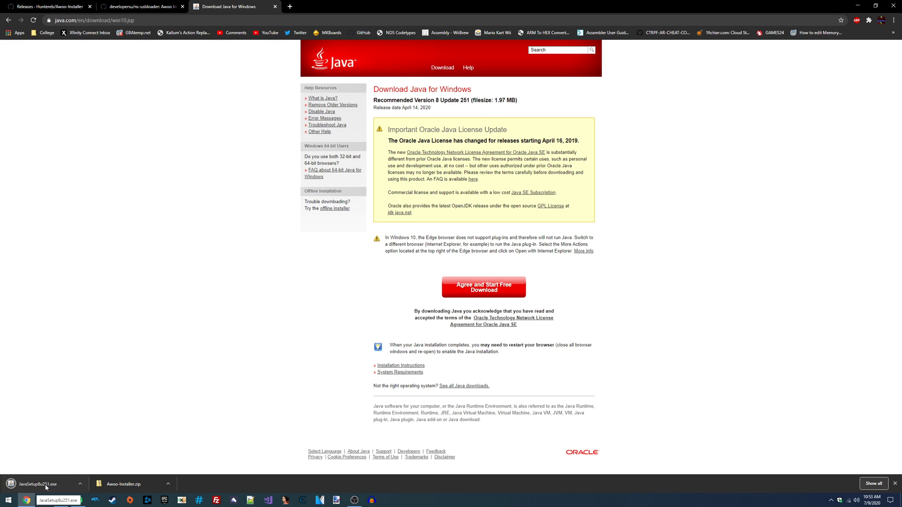
# Step: Download ns-usbloader-3.0.jar from the latest ns-usbloader release on GitHub and keep the flagged file
pyautogui.click(141, 6)
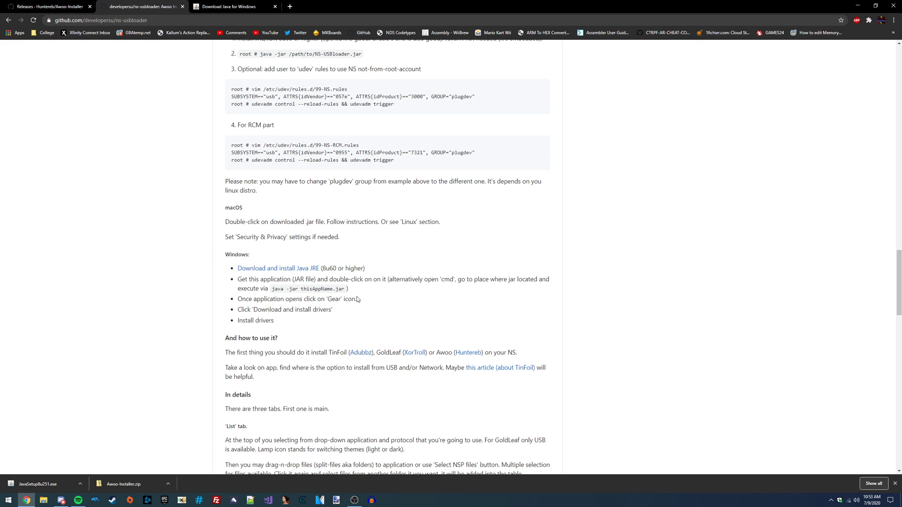
pyautogui.moveTo(899, 282); pyautogui.dragTo(900, 69)
pyautogui.click(587, 238)
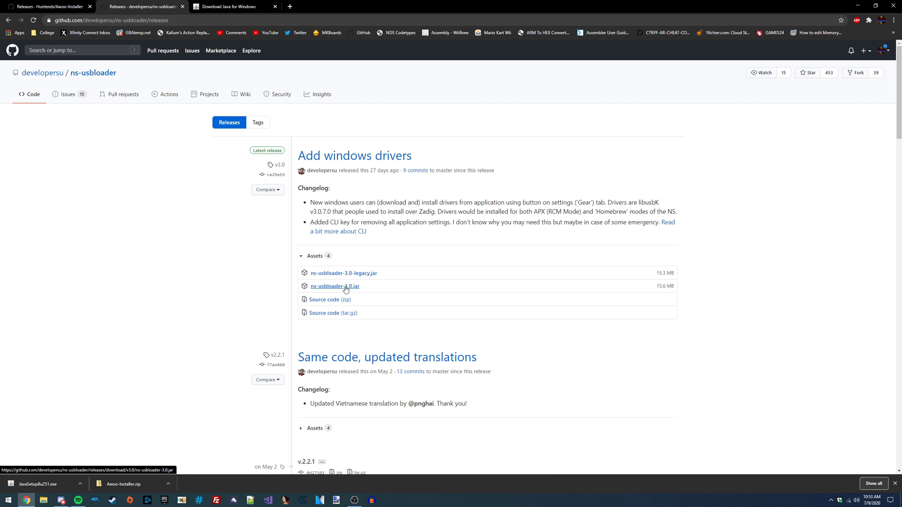
pyautogui.click(348, 287)
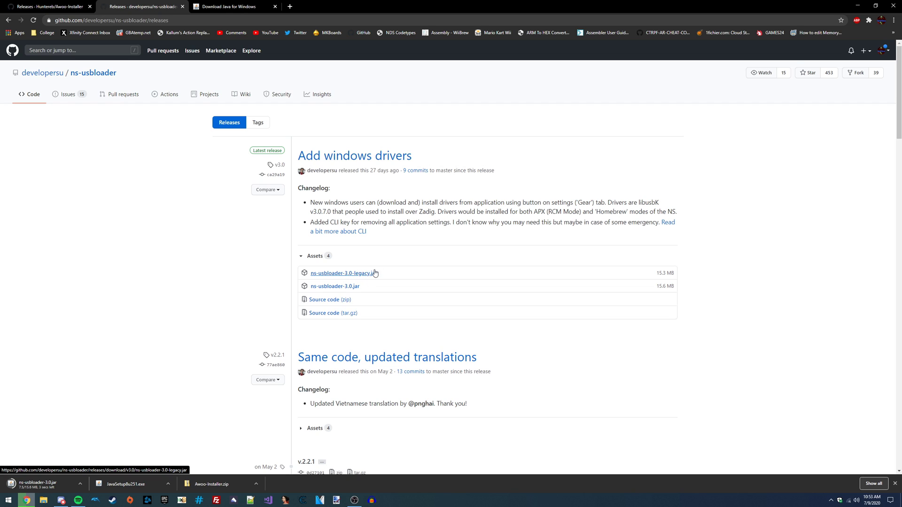
pyautogui.moveTo(362, 286)
pyautogui.mouseDown()
pyautogui.moveTo(311, 286)
pyautogui.moveTo(362, 286)
pyautogui.mouseUp()
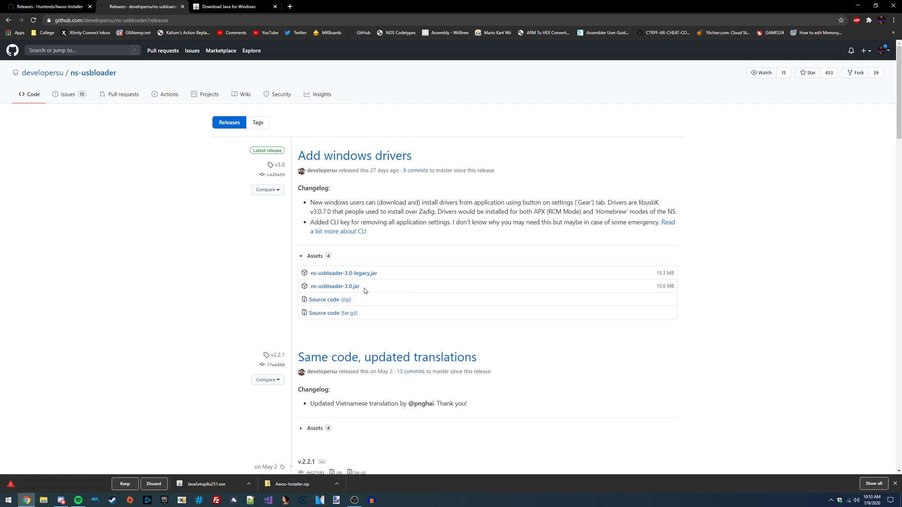
pyautogui.click(130, 487)
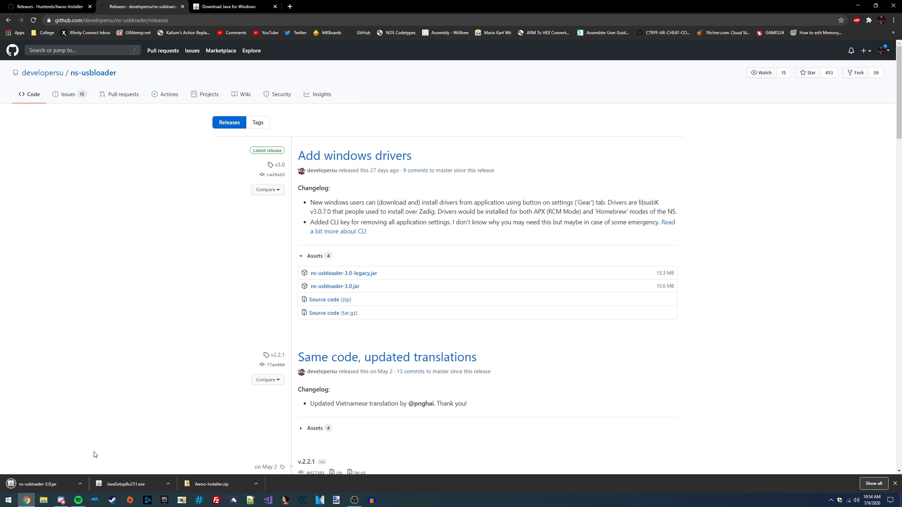
# Step: Switch to File Explorer, open the Awoo-Installer archive in Downloads and copy its switch folder to the root of USB Drive (G:)
pyautogui.click(44, 500)
pyautogui.click(29, 102)
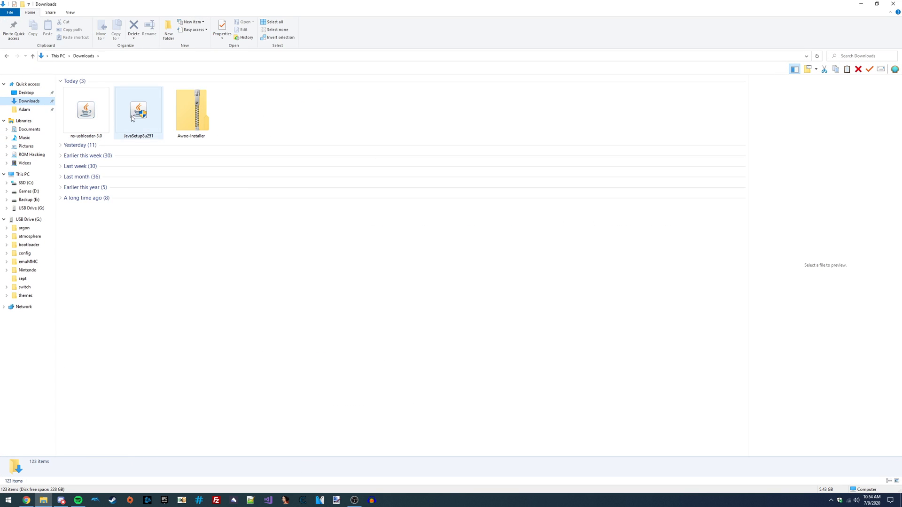
pyautogui.moveTo(246, 123)
pyautogui.mouseDown()
pyautogui.moveTo(79, 117)
pyautogui.moveTo(243, 121)
pyautogui.mouseUp()
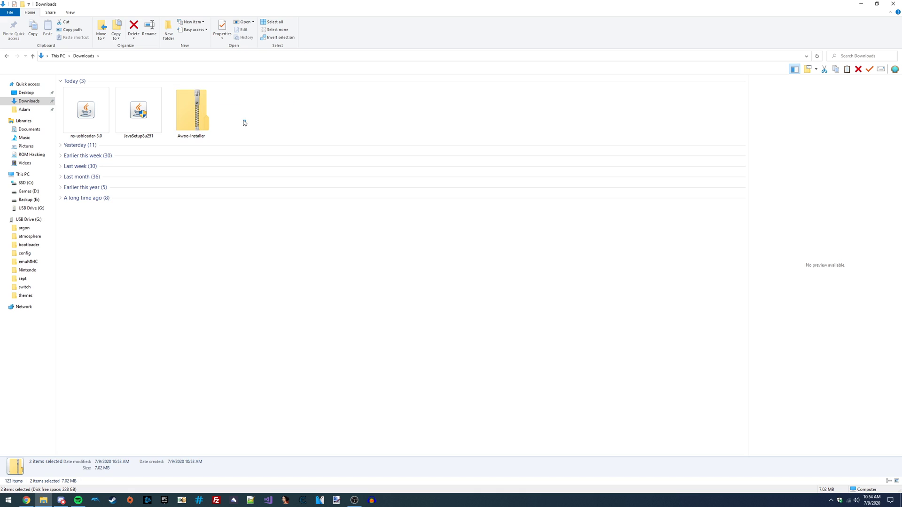
pyautogui.click(201, 114)
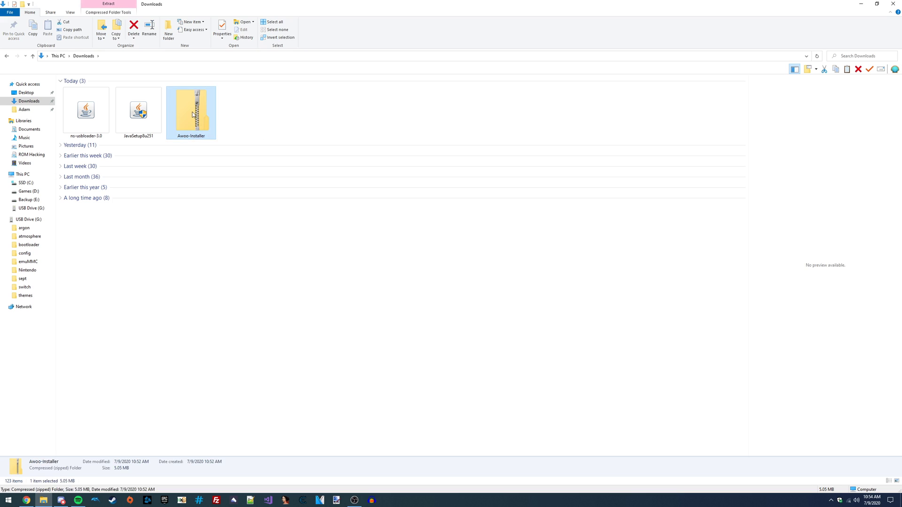
pyautogui.doubleClick(198, 123)
pyautogui.click(115, 90)
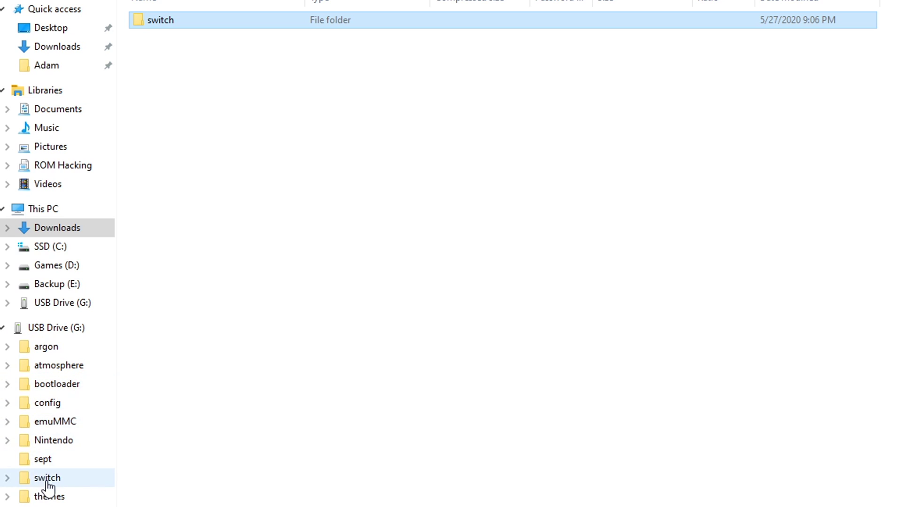
pyautogui.moveTo(177, 26); pyautogui.dragTo(77, 329)
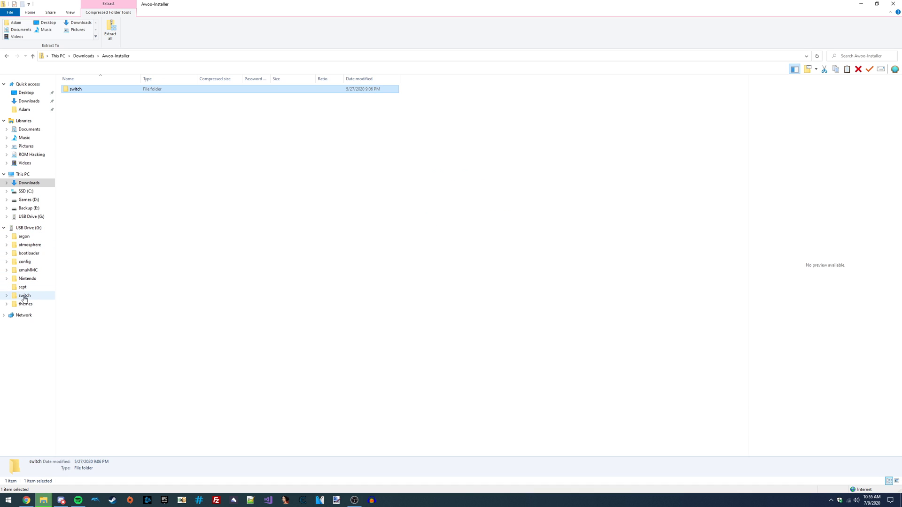
# Step: Check the contents of the Awoo-Installer folder inside the USB drive's switch folder and return to the drive's root
pyautogui.click(7, 296)
pyautogui.click(25, 324)
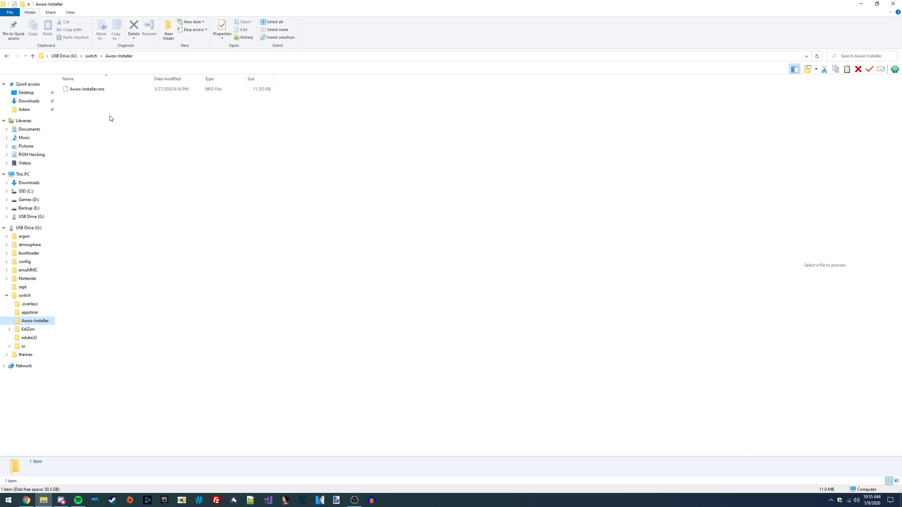
pyautogui.moveTo(104, 104)
pyautogui.mouseDown()
pyautogui.moveTo(108, 72)
pyautogui.moveTo(94, 96)
pyautogui.mouseUp()
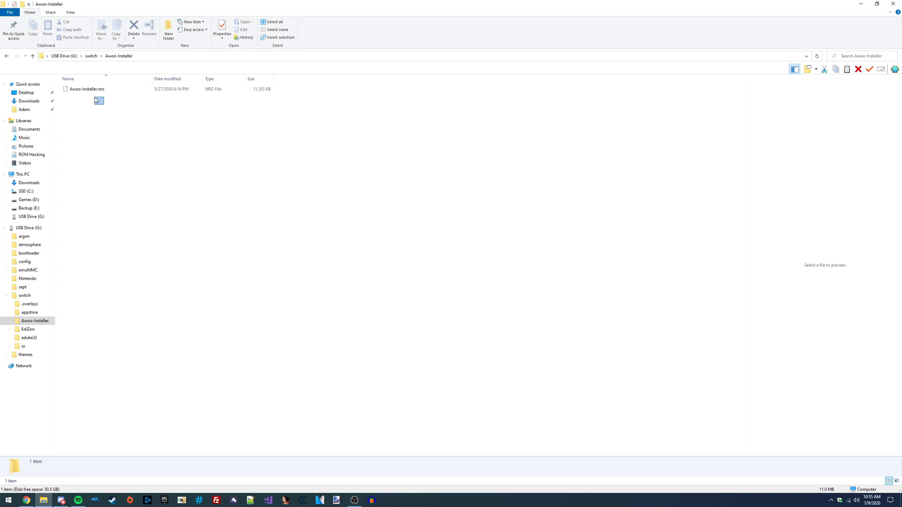
pyautogui.click(43, 228)
pyautogui.moveTo(135, 202)
pyautogui.mouseDown()
pyautogui.moveTo(62, 80)
pyautogui.moveTo(136, 188)
pyautogui.mouseUp()
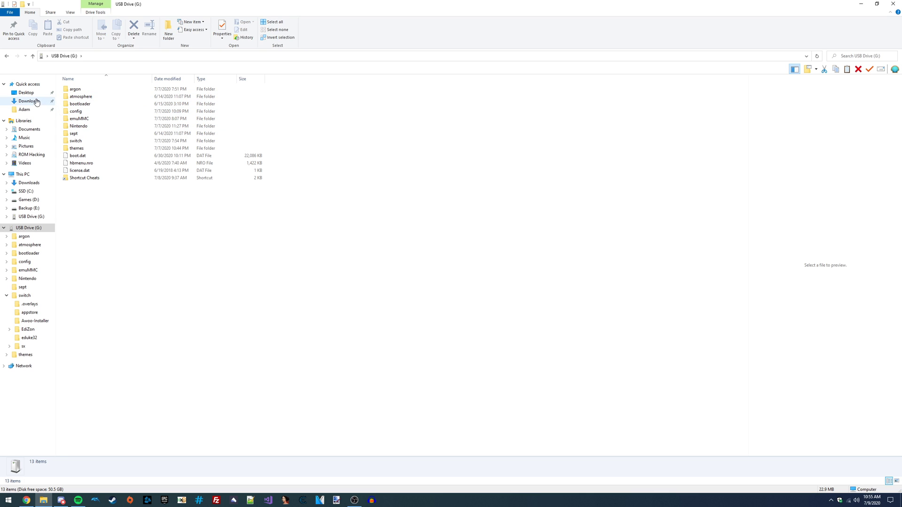
# Step: Launch ns-usbloader-3.0 from Downloads and allow XCI / NSZ / XCZ files selection for Tinfoil in its settings
pyautogui.click(37, 103)
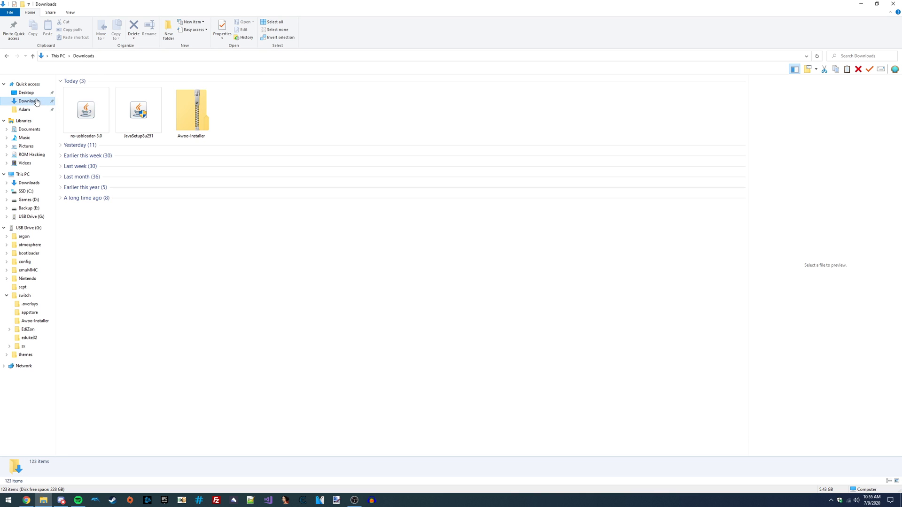
pyautogui.click(143, 116)
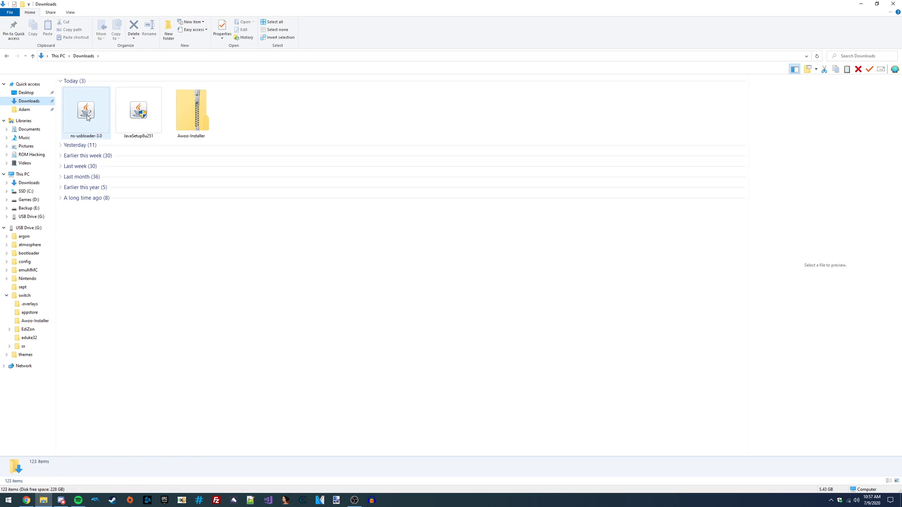
pyautogui.doubleClick(88, 117)
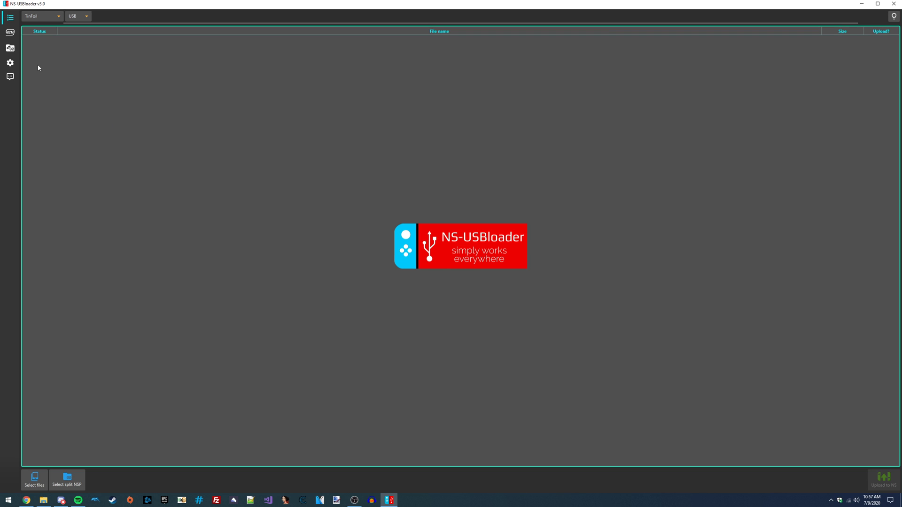
pyautogui.click(14, 64)
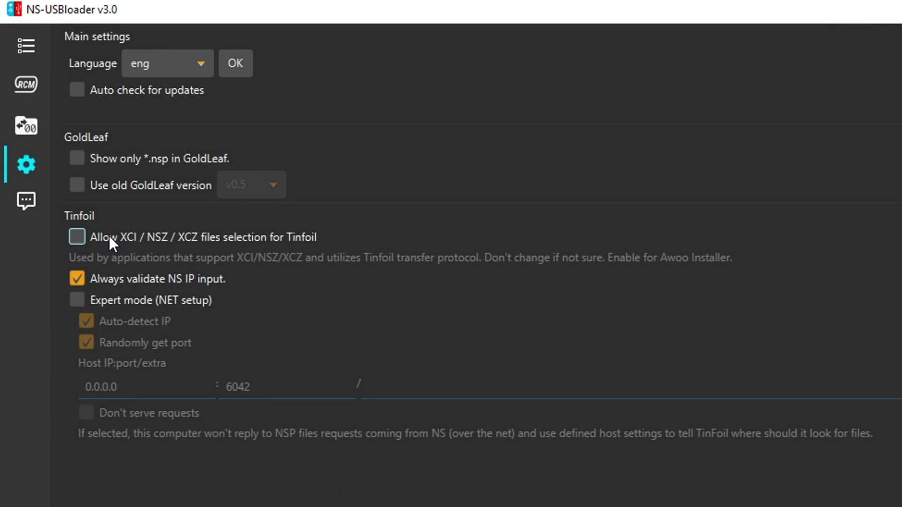
pyautogui.click(134, 235)
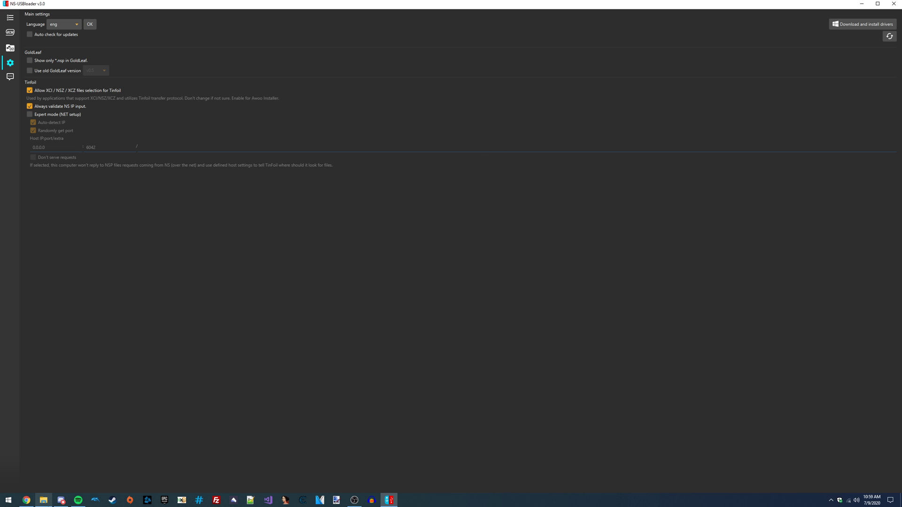
# Step: Switch to File Explorer, open the root of USB Drive (G:) and bring up the drive's context menu
pyautogui.click(43, 500)
pyautogui.click(48, 229)
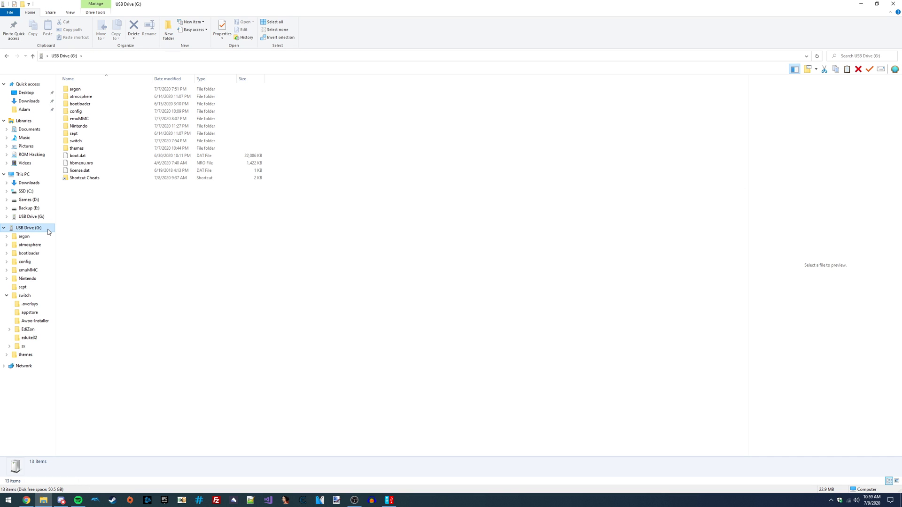
pyautogui.rightClick(49, 231)
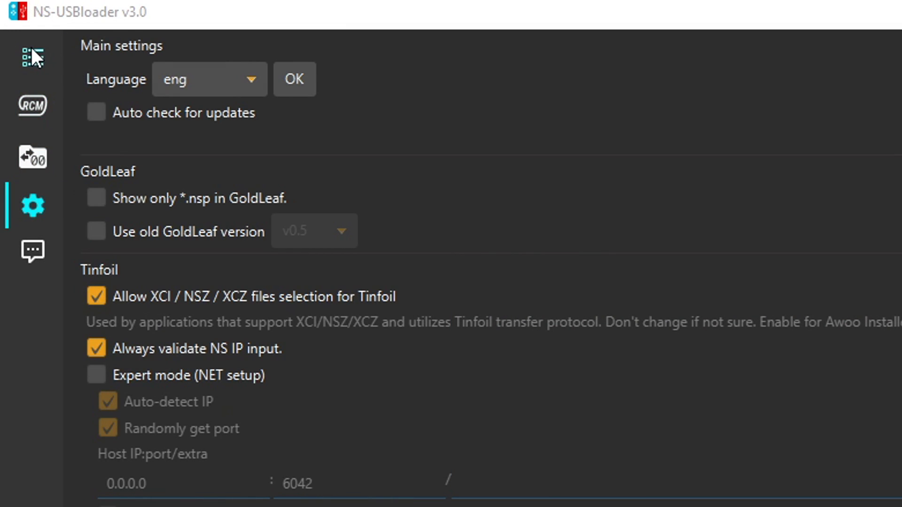
# Step: Switch to NS-USBloader and set the TinFoil transfer connection on the file list page to NET
pyautogui.click(32, 56)
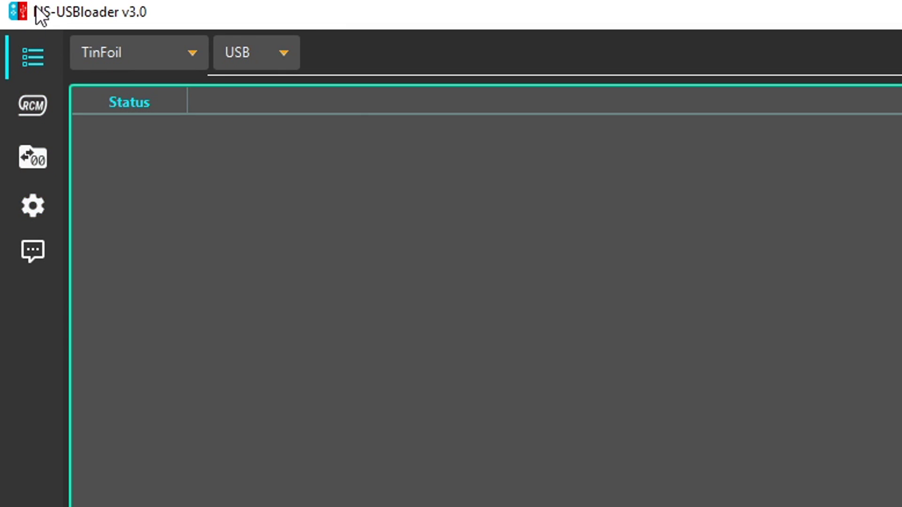
pyautogui.click(238, 52)
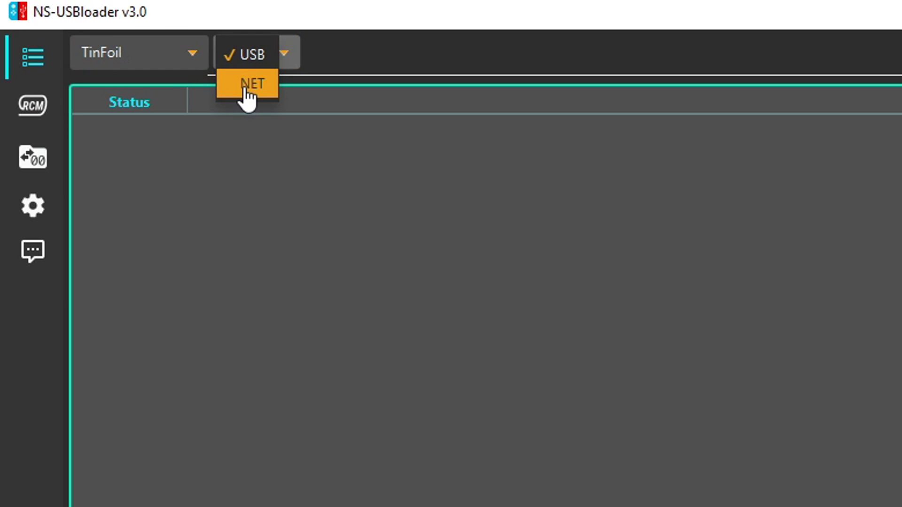
pyautogui.click(243, 89)
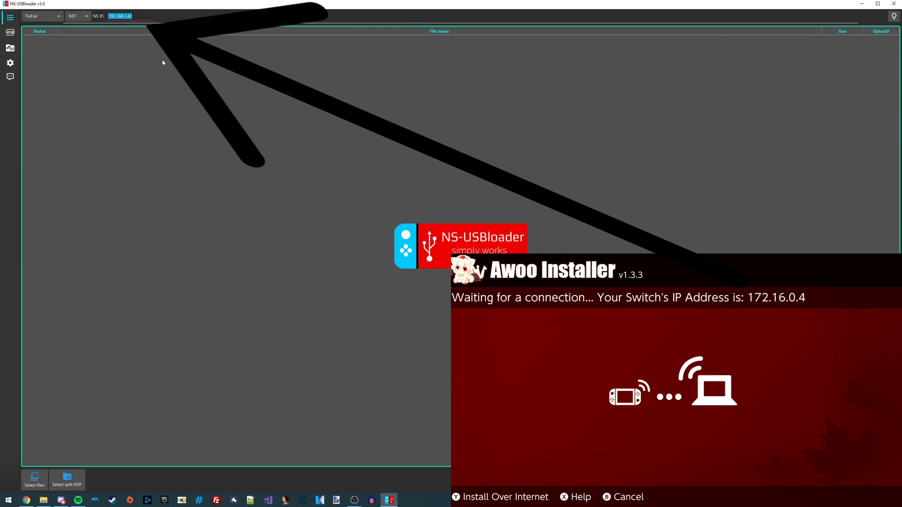
# Step: Set the NS IP address for the network transfer to 172.16.0.4
pyautogui.write('172.16')
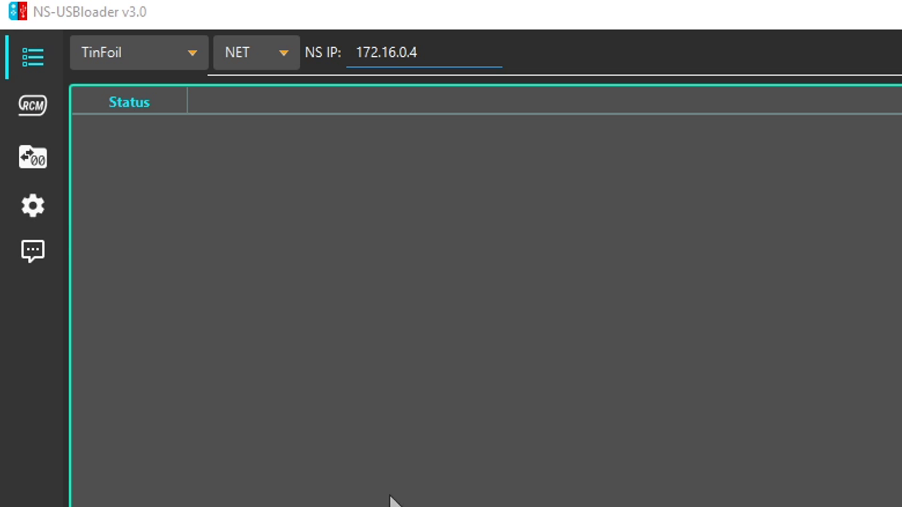
pyautogui.click(486, 261)
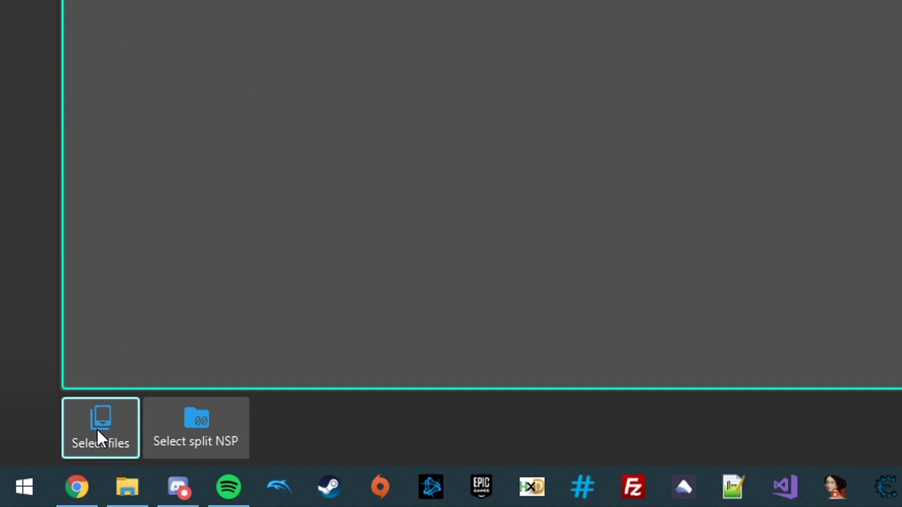
# Step: Load both SpongeBob SquarePants Battle for Bikini Bottom - Rehydrated NSP files from the NSPs folder on Games (D:) into the transfer list
pyautogui.click(97, 428)
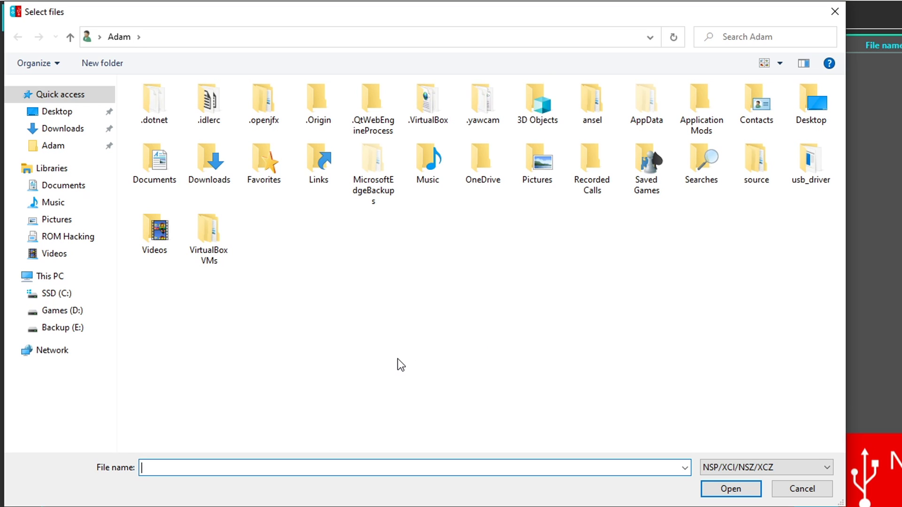
pyautogui.click(84, 313)
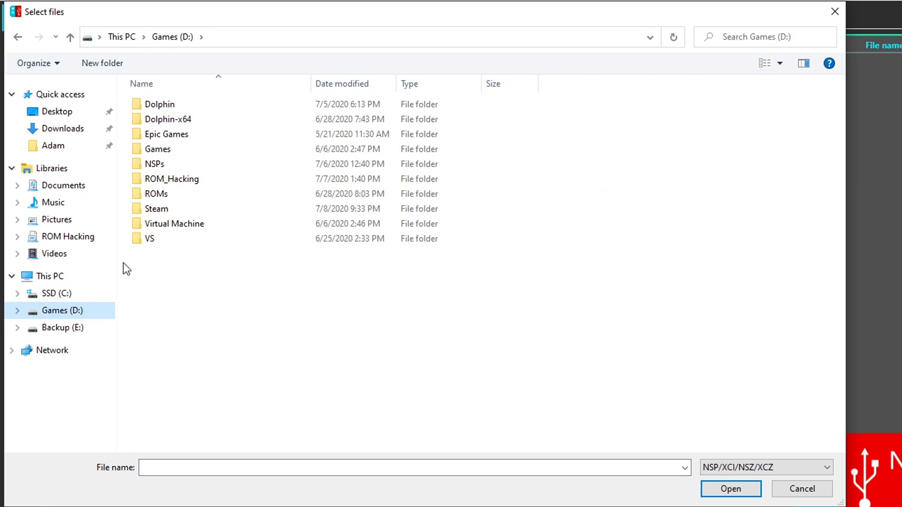
pyautogui.doubleClick(191, 170)
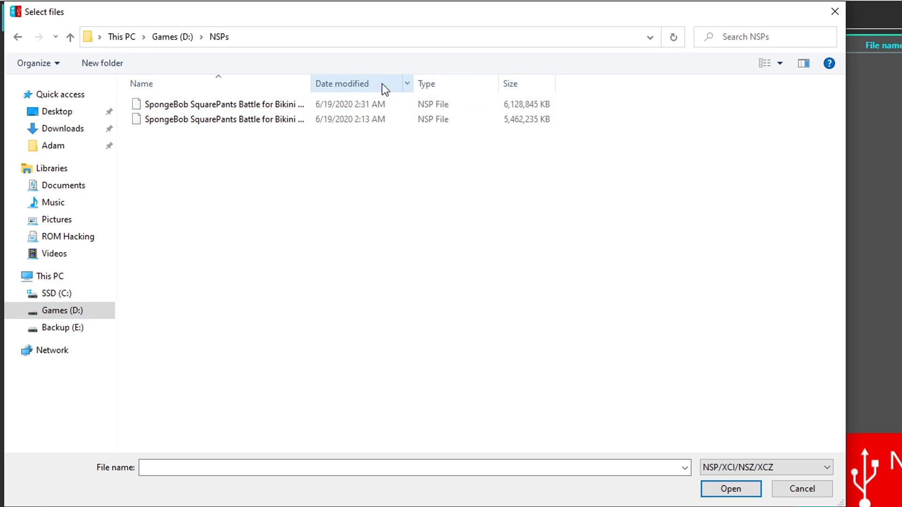
pyautogui.moveTo(311, 85); pyautogui.dragTo(522, 113)
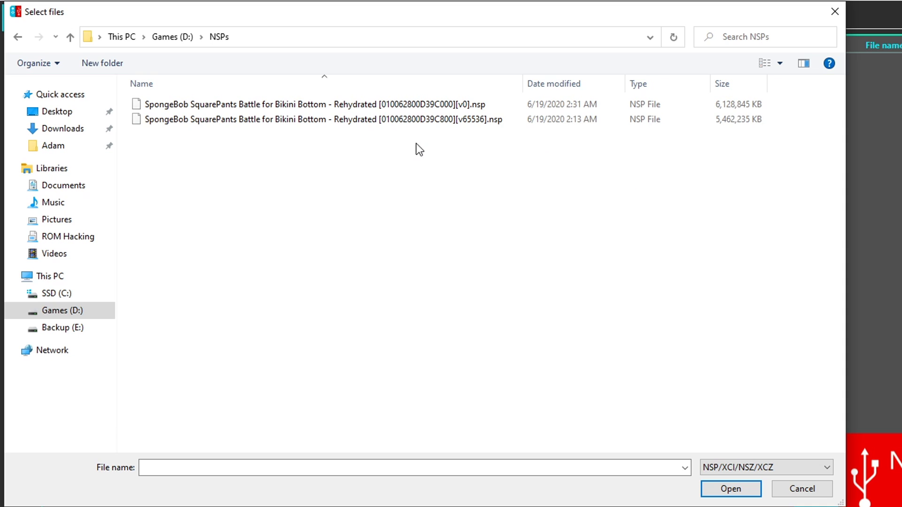
pyautogui.moveTo(414, 141); pyautogui.dragTo(348, 99)
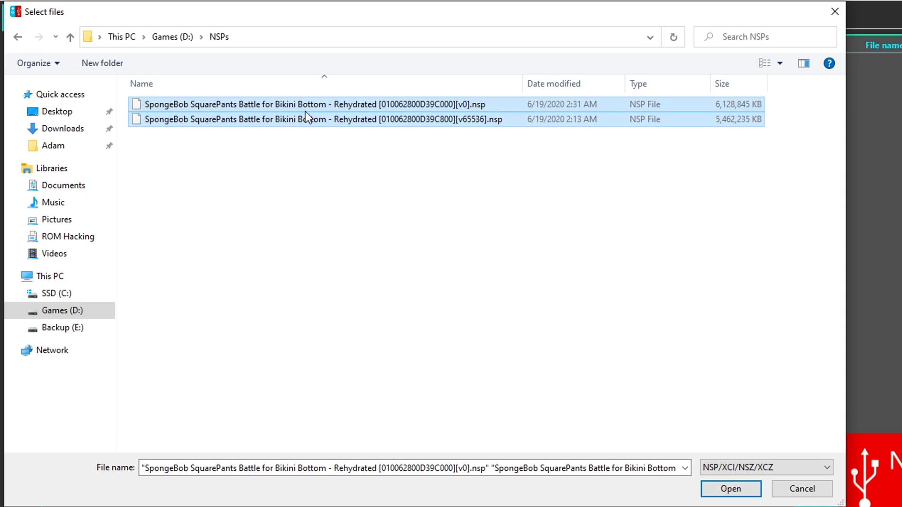
pyautogui.click(732, 490)
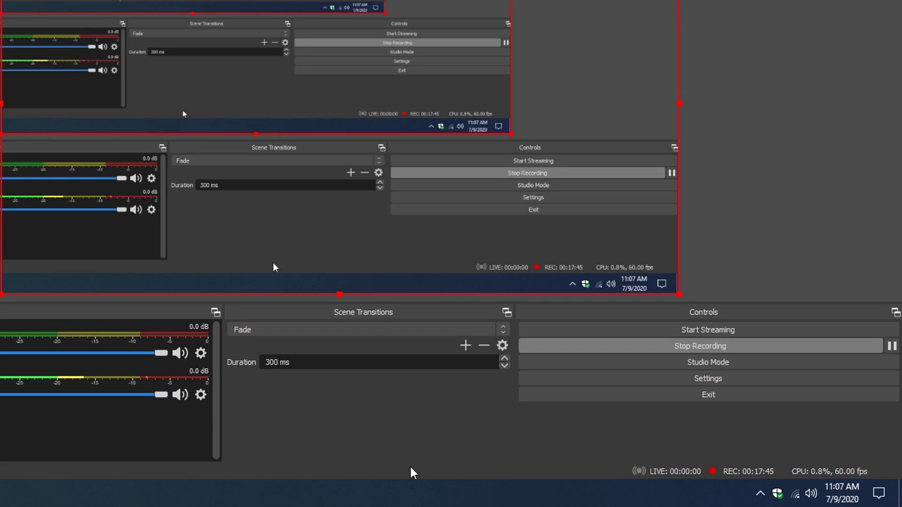
# Step: Turn on the Windows mobile hotspot and open its settings
pyautogui.click(798, 482)
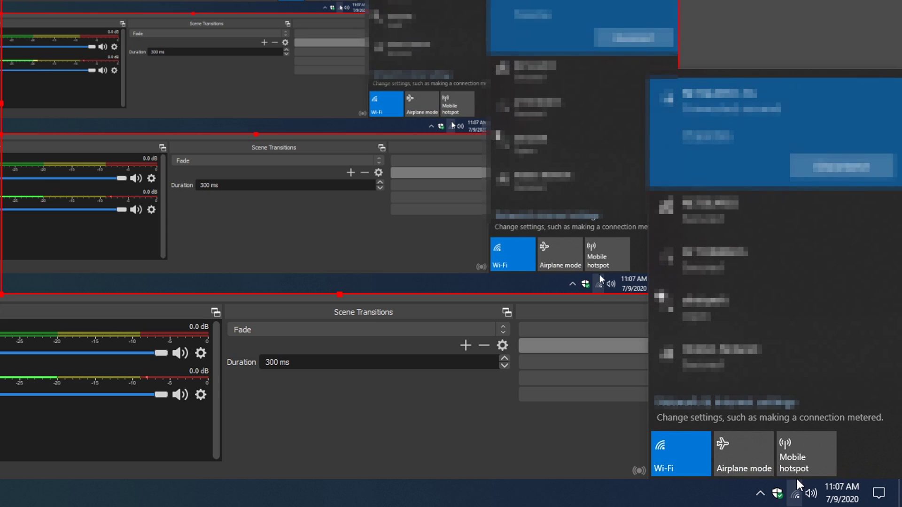
pyautogui.click(802, 454)
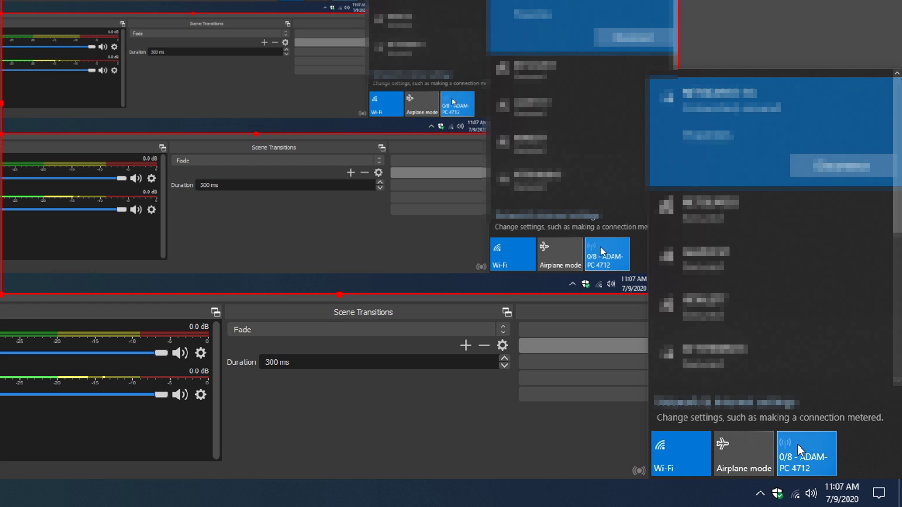
pyautogui.rightClick(797, 444)
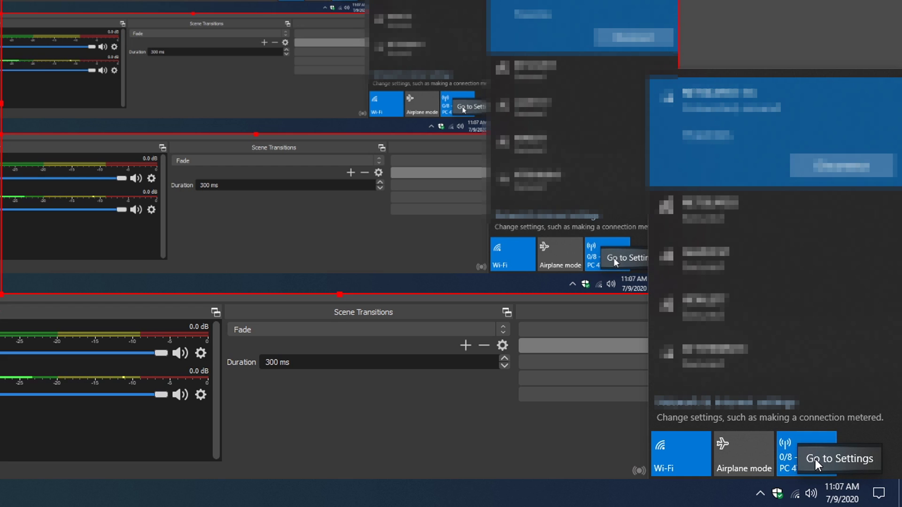
pyautogui.click(815, 460)
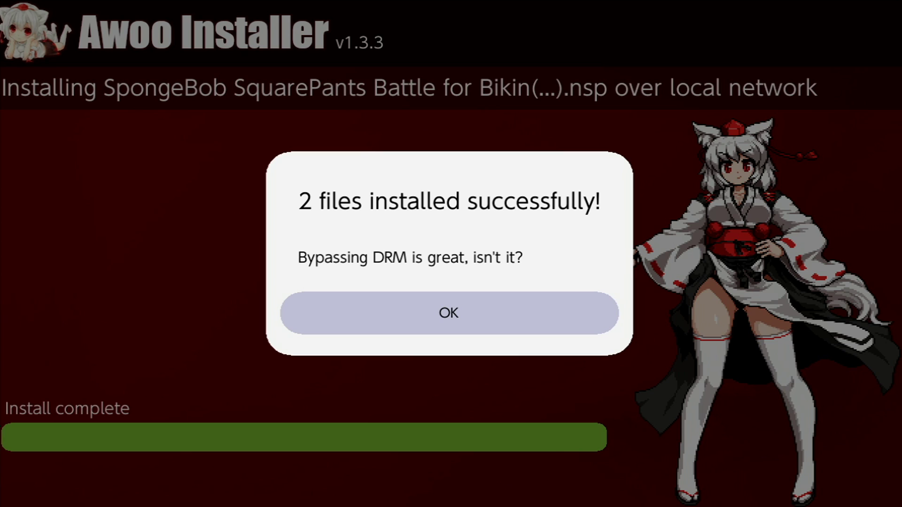
# Step: Dismiss the installation message on the Switch, exit Awoo Installer and go from hbmenu to the HOME Menu
pyautogui.press('Return')
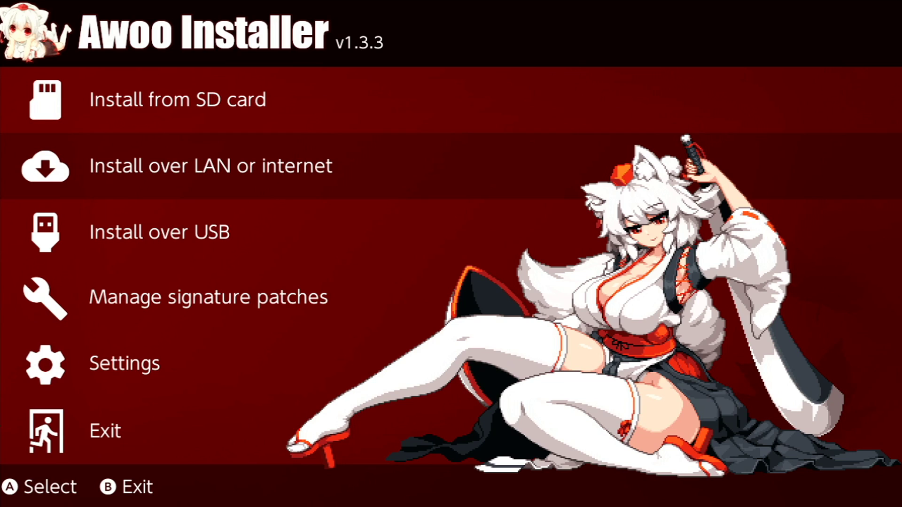
pyautogui.press('Down')
pyautogui.press('Down')
pyautogui.press('Down')
pyautogui.press('Down')
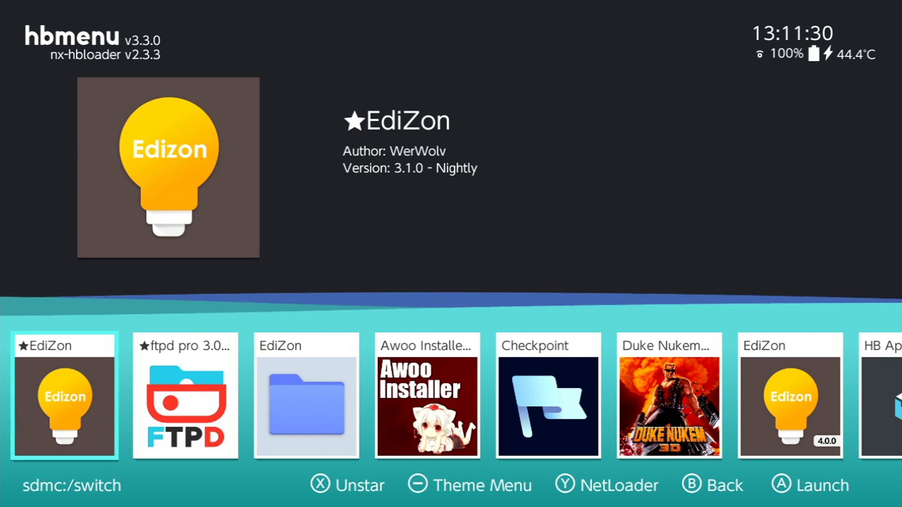
pyautogui.press('Home')
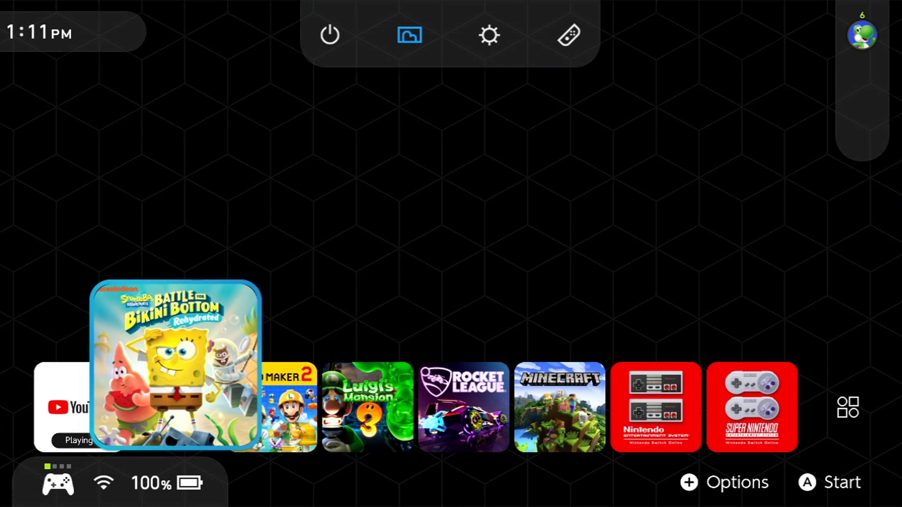
# Step: Close the running YouTube software from the Switch HOME Menu
pyautogui.press('Left')
pyautogui.press('x')
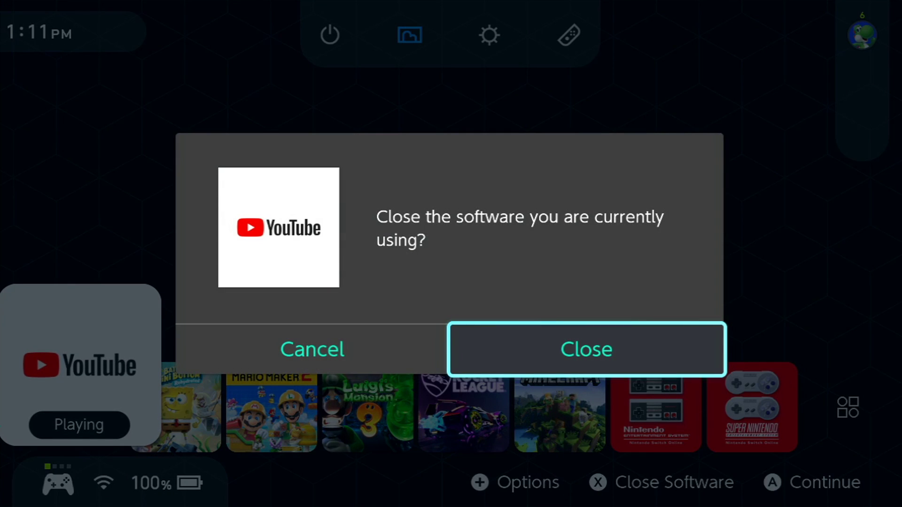
pyautogui.press('a')
# Step: Check the Software Update options for SpongeBob SquarePants: Battle for Bikini Bottom - Rehydrated and return to the HOME Menu
pyautogui.press('Right')
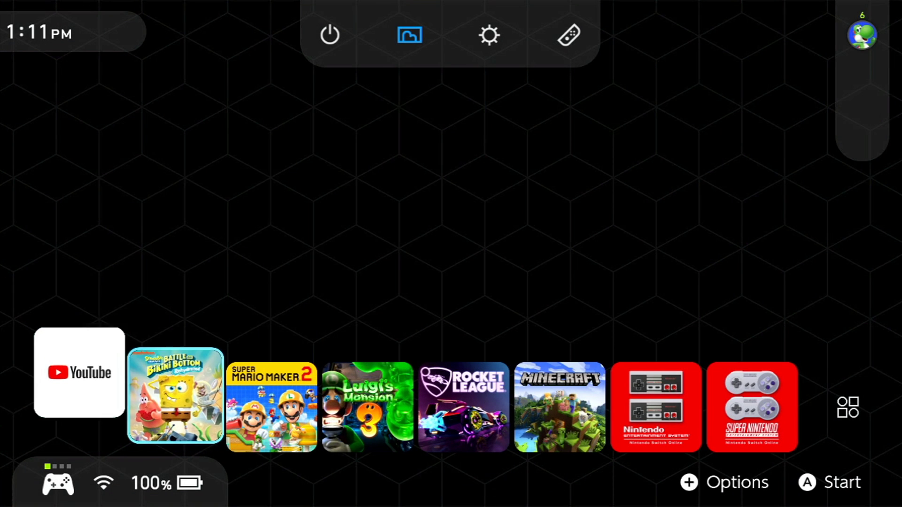
pyautogui.press('+')
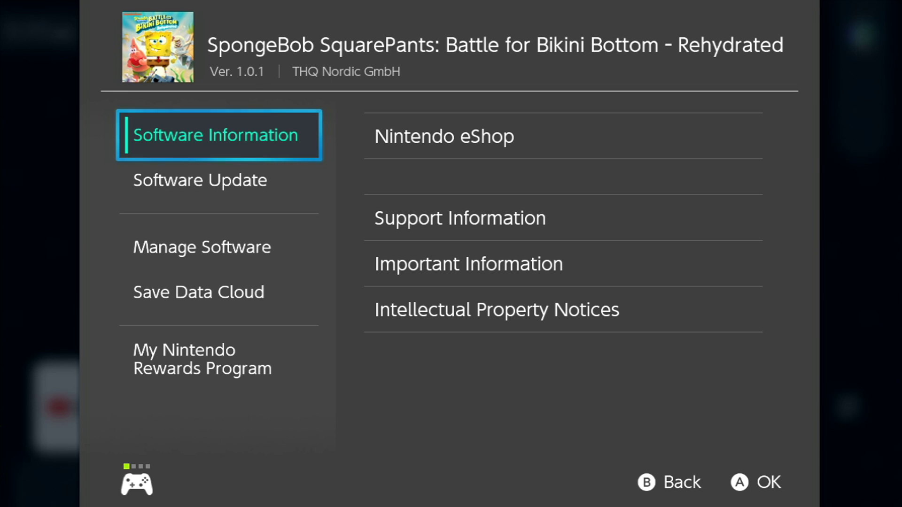
pyautogui.press('Down')
pyautogui.press('Right')
pyautogui.press('Return')
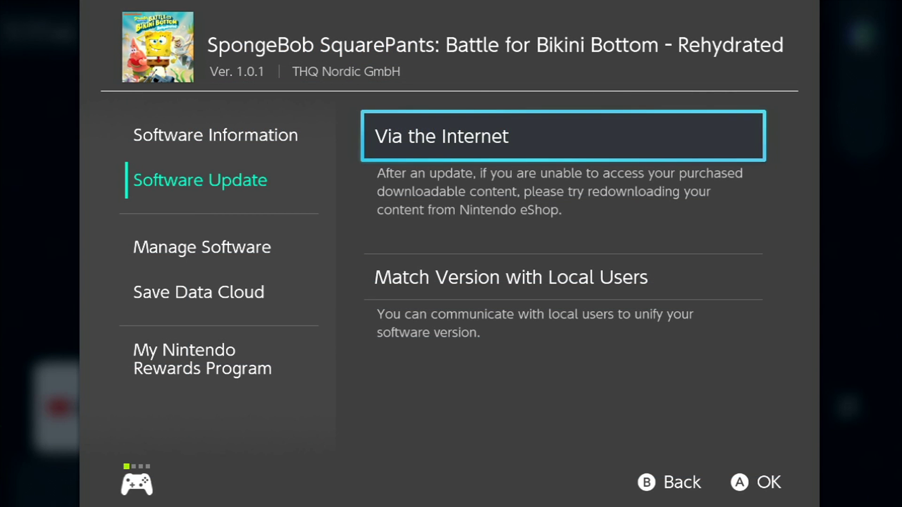
pyautogui.press('Left')
pyautogui.press('Down')
pyautogui.press('Escape')
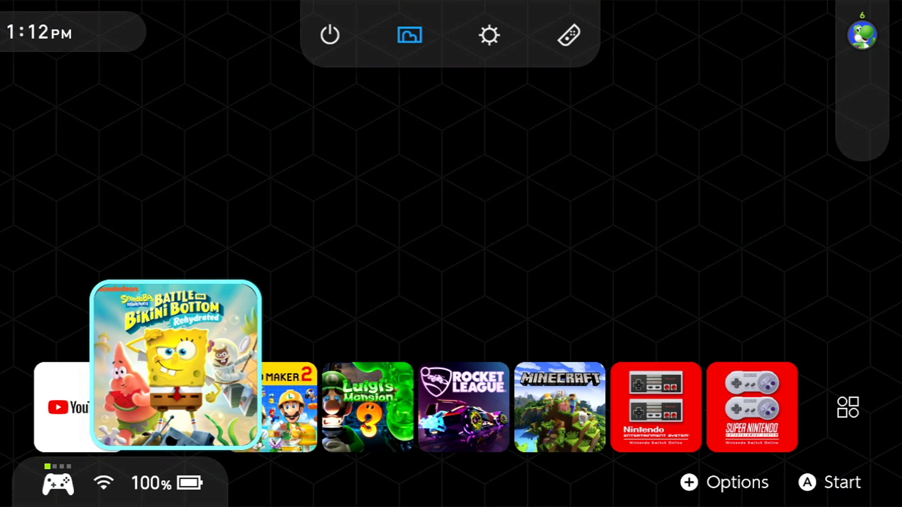
pyautogui.press('Right')
pyautogui.press('Right')
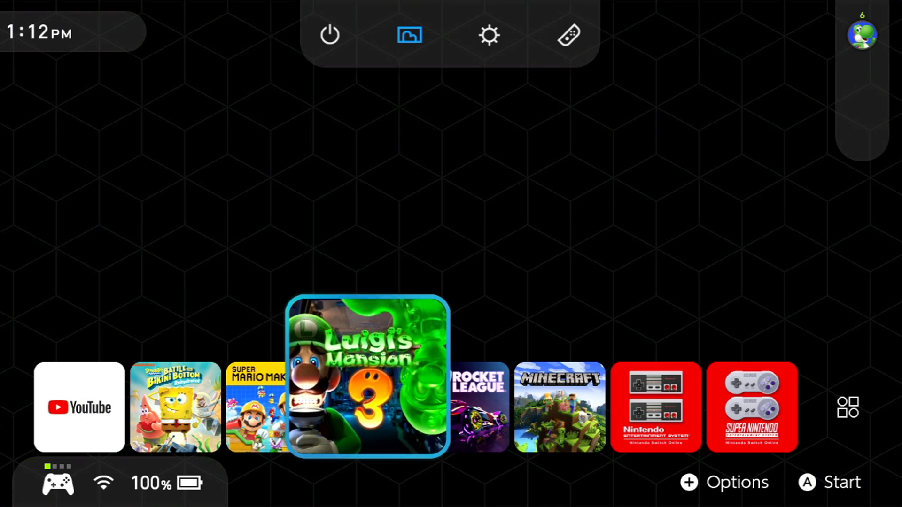
pyautogui.press('Left')
pyautogui.press('Left')
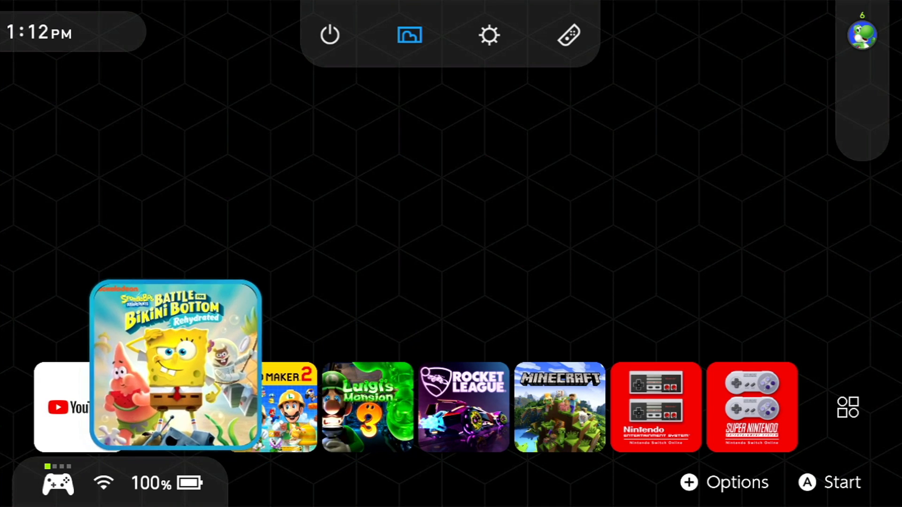